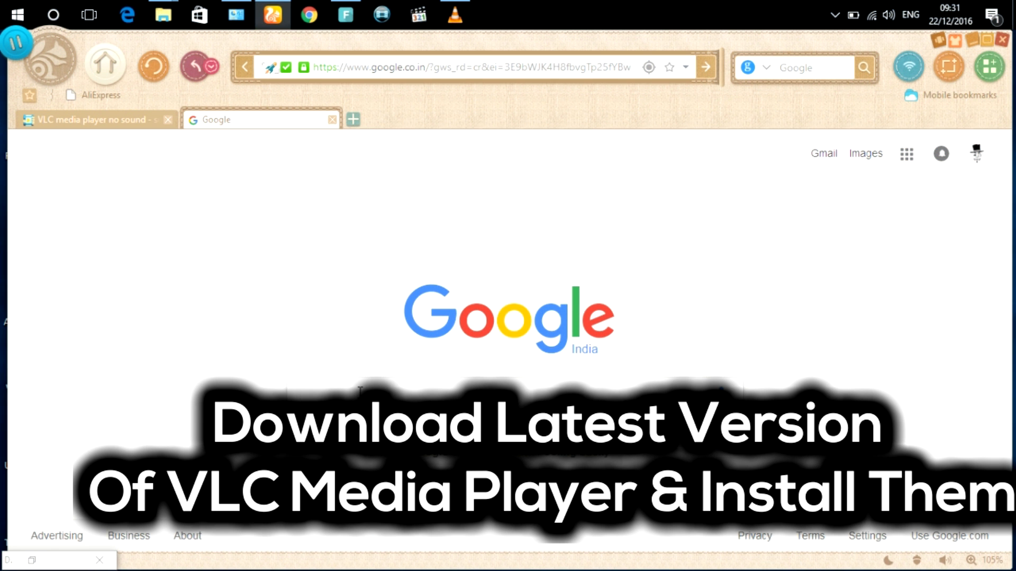
type("vl")
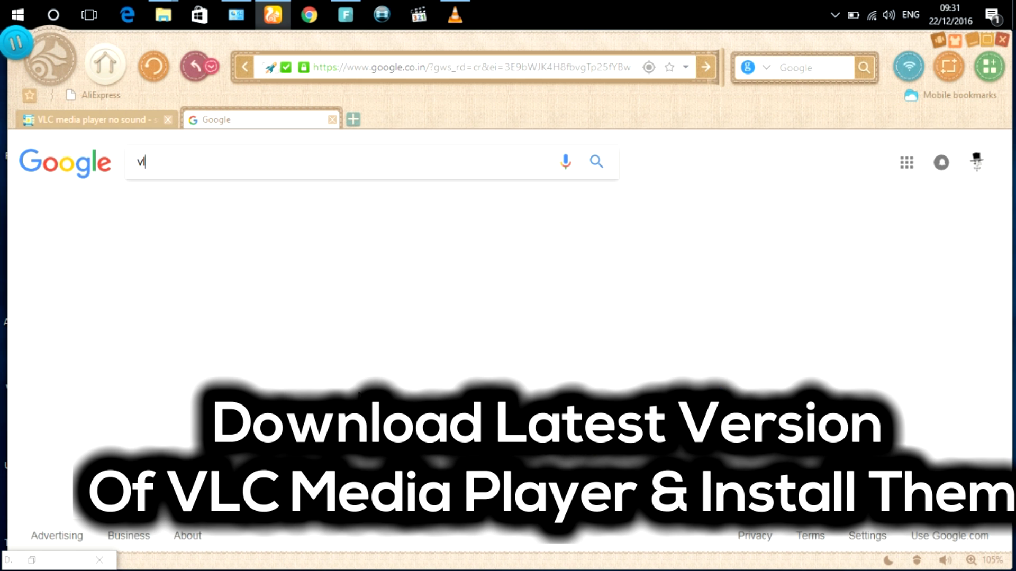
type("c ")
type("64")
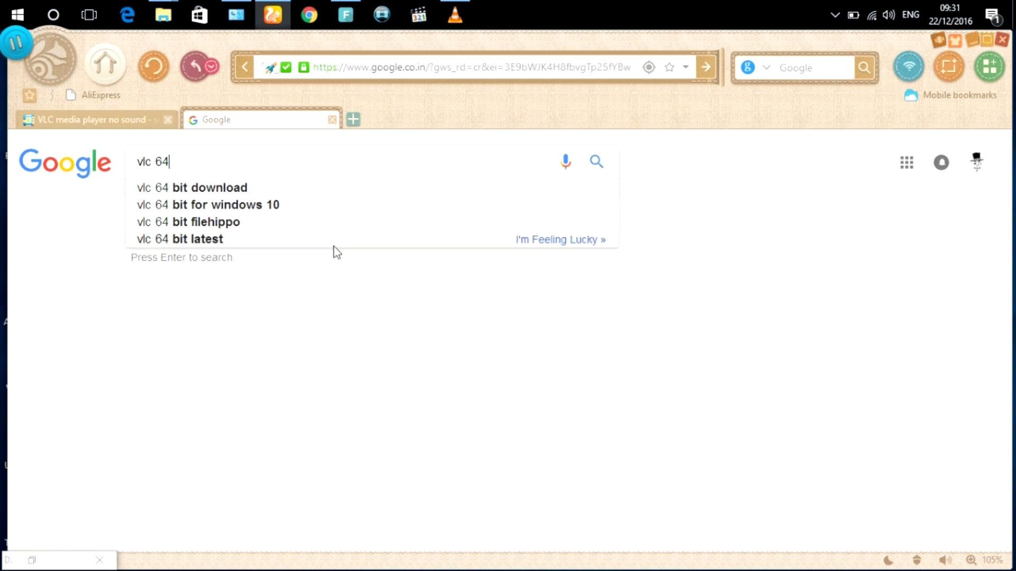
- Search 'vlc 64 bit download' and reach the Download.com VLC Media Player (64-bit) page
left_click(316, 193)
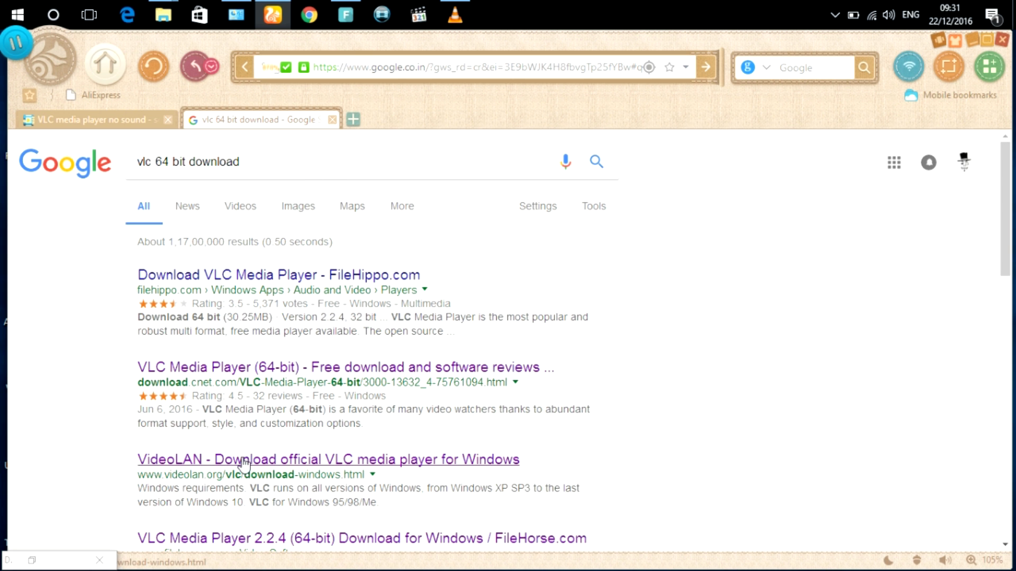
left_click(271, 366)
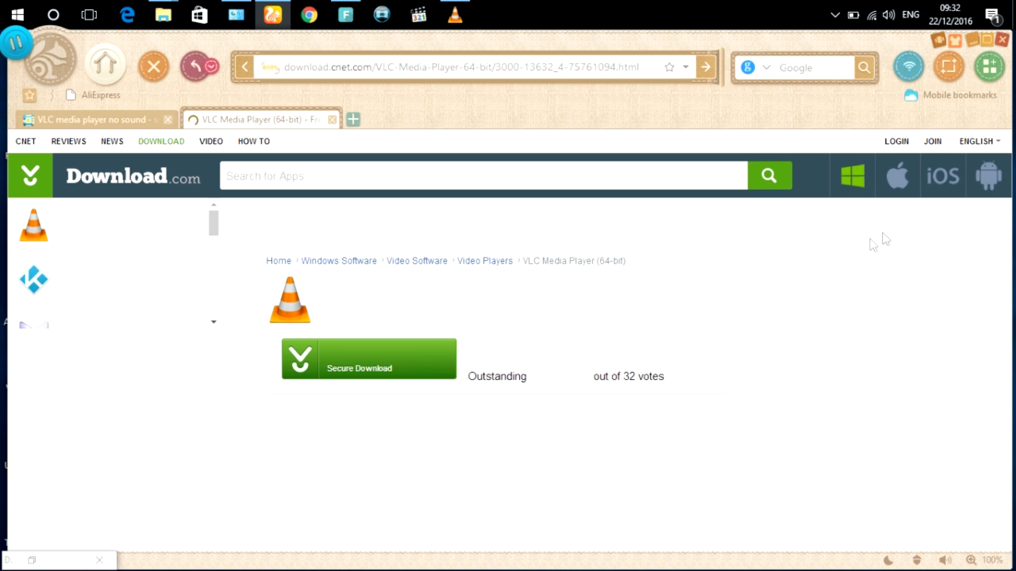
left_click(407, 371)
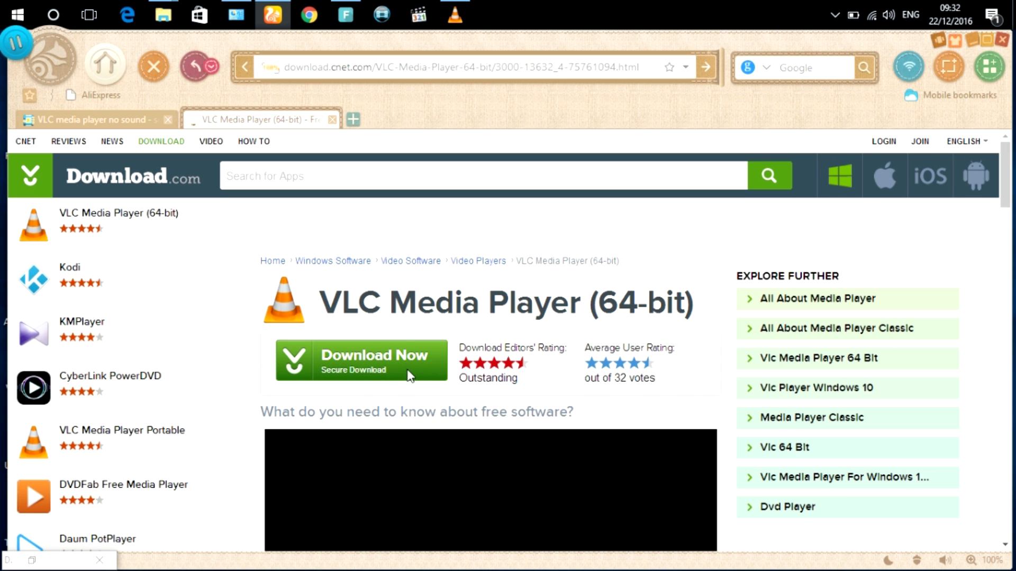
- Start the vlc-2.2.4-win64.exe download and land on the thank-you-for-downloading page
left_click(374, 366)
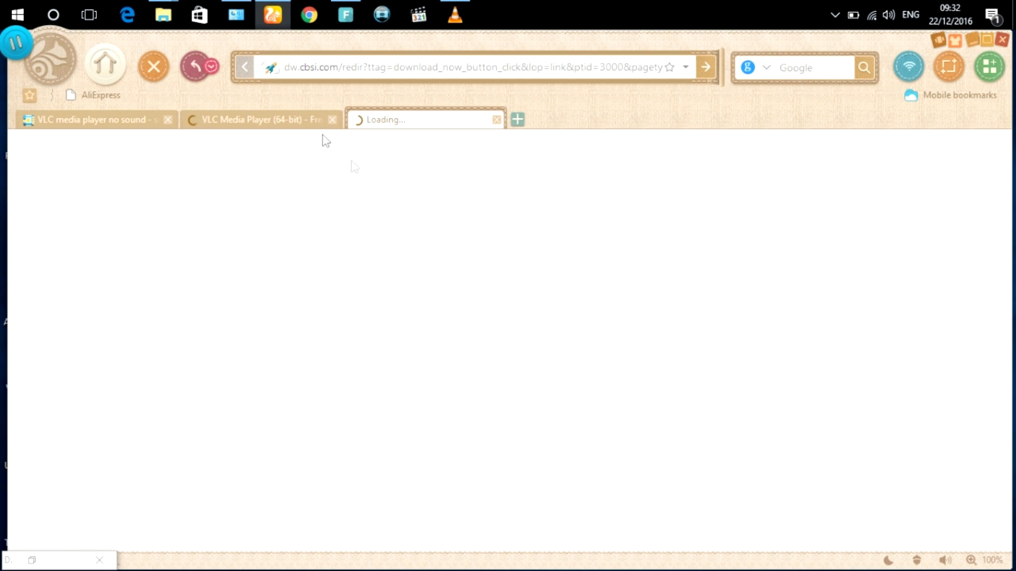
left_click(298, 118)
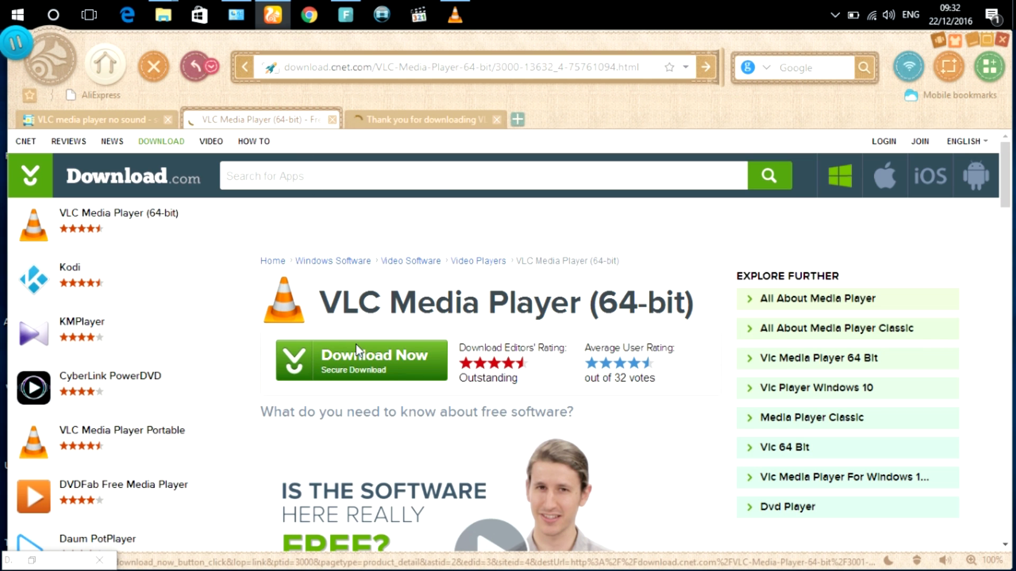
left_click(428, 119)
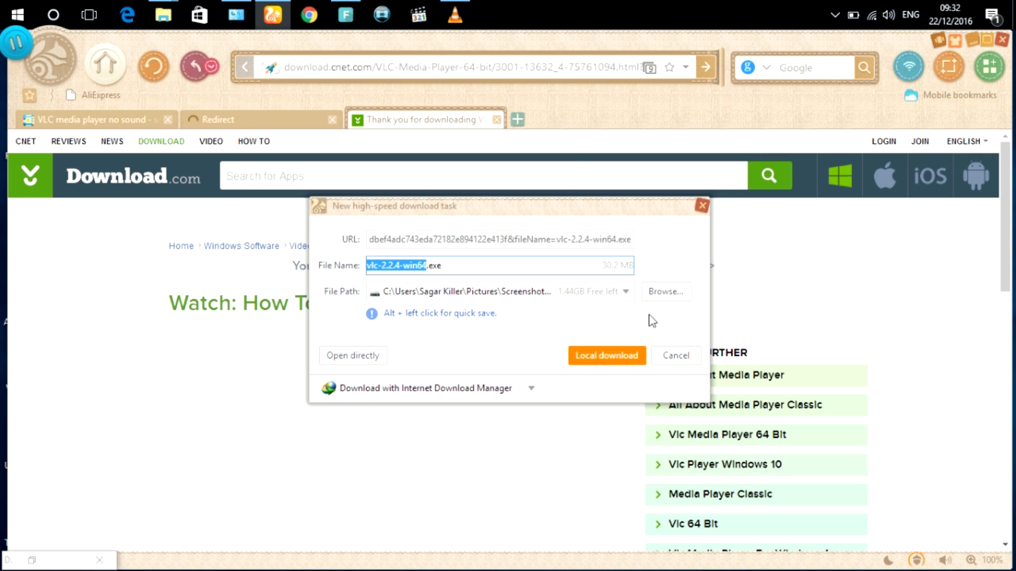
- Hand vlc-2.2.4-win64.exe to Internet Download Manager, start it, and dismiss the progress window
left_click(425, 388)
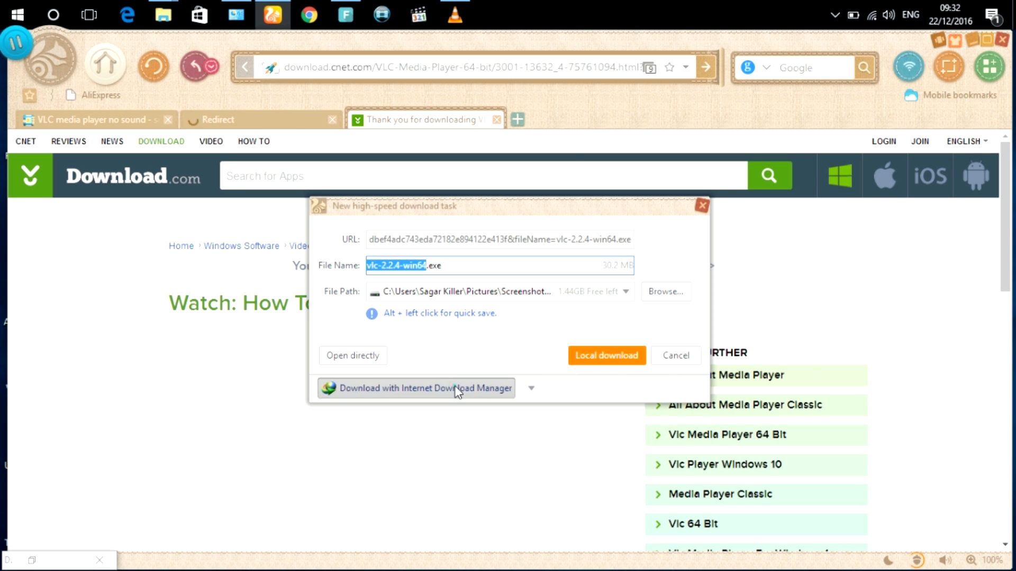
left_click(507, 361)
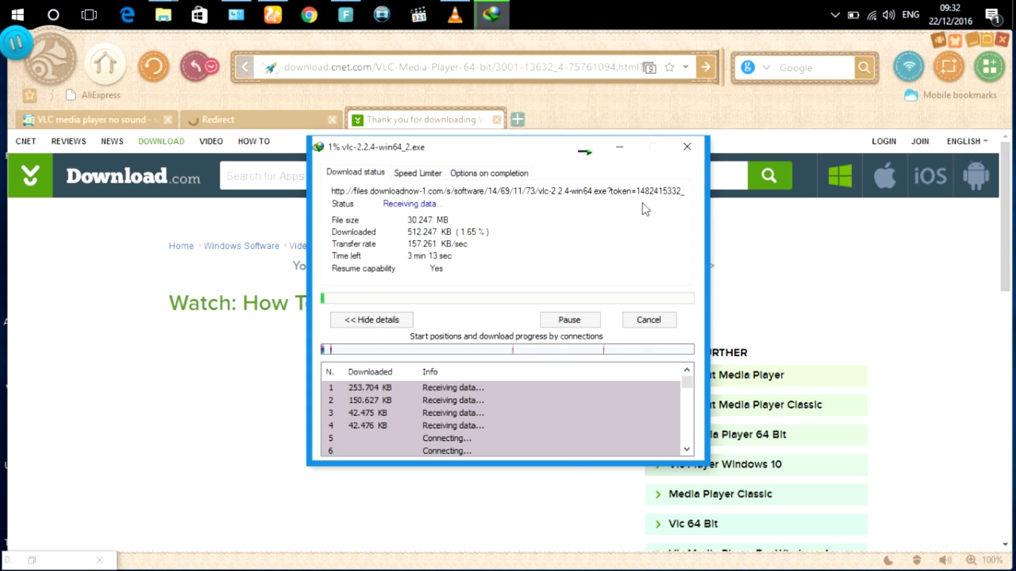
left_click(687, 147)
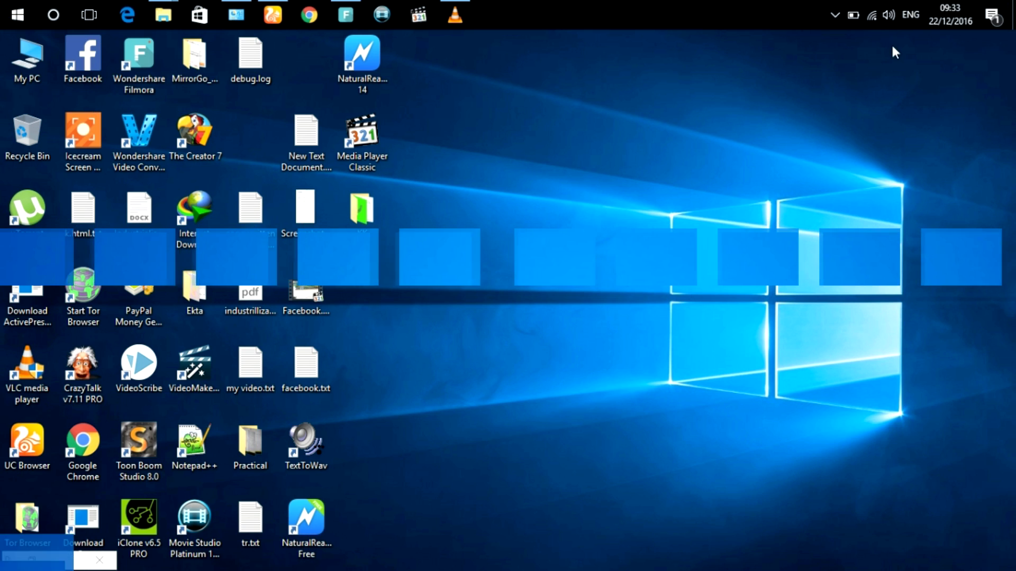
- In the Volume Mixer, unmute the videoplayback app and raise its slider to maximum
left_click(888, 19)
right_click(888, 18)
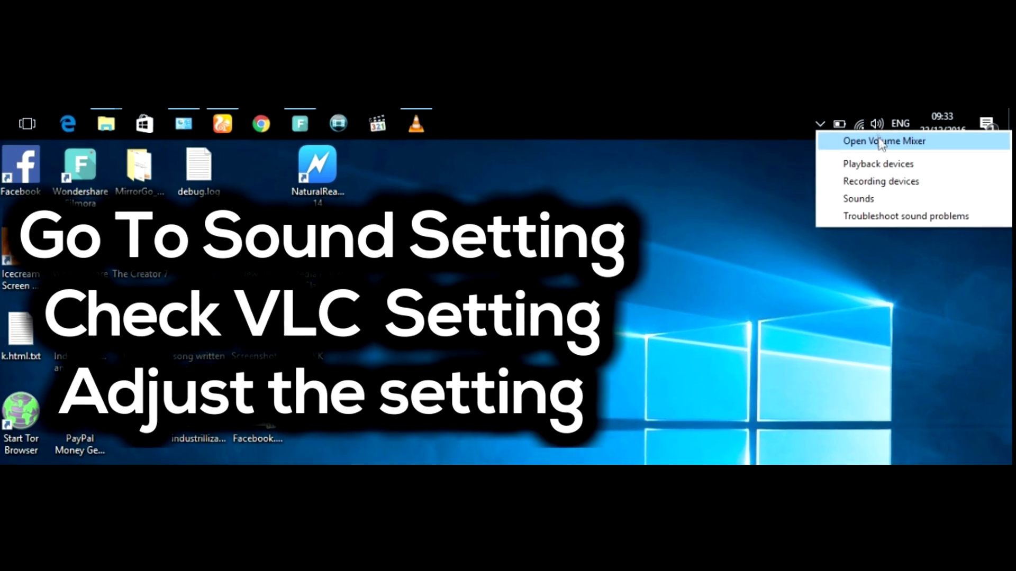
left_click(879, 143)
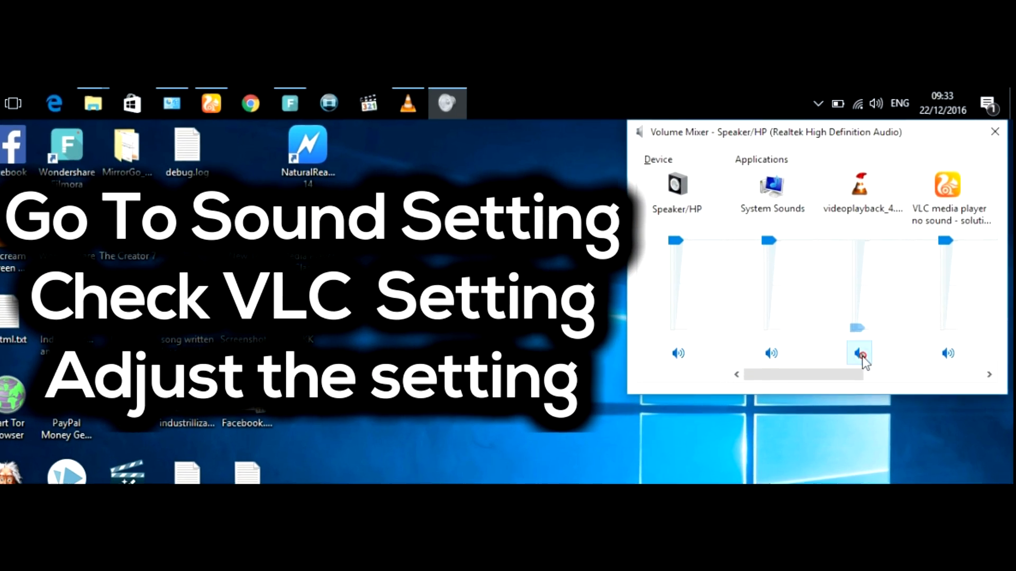
left_click(859, 353)
left_click_drag(853, 315, 853, 226)
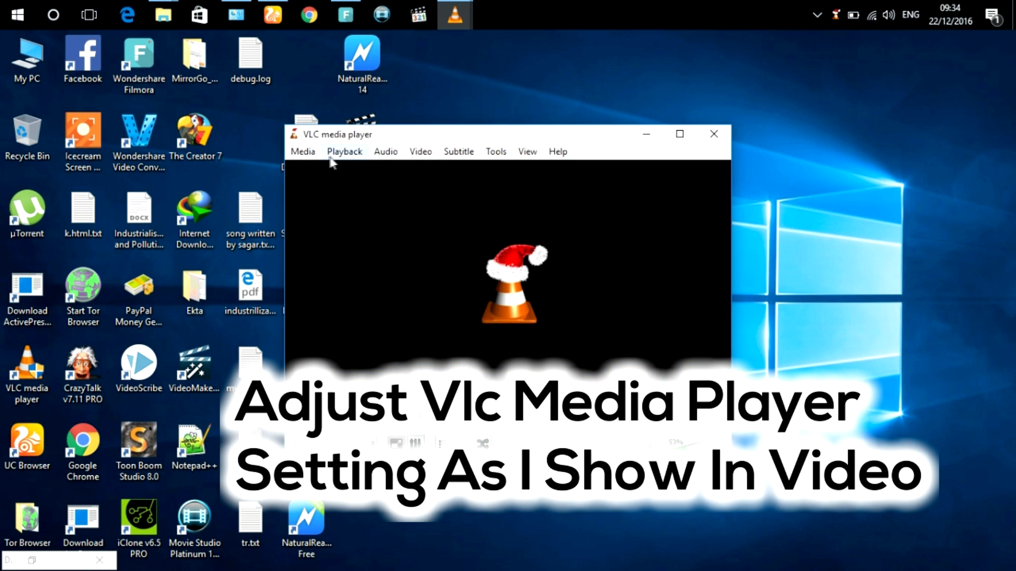
- Reach VLC's Simple Preferences Audio page via the Tools menu
left_click(302, 152)
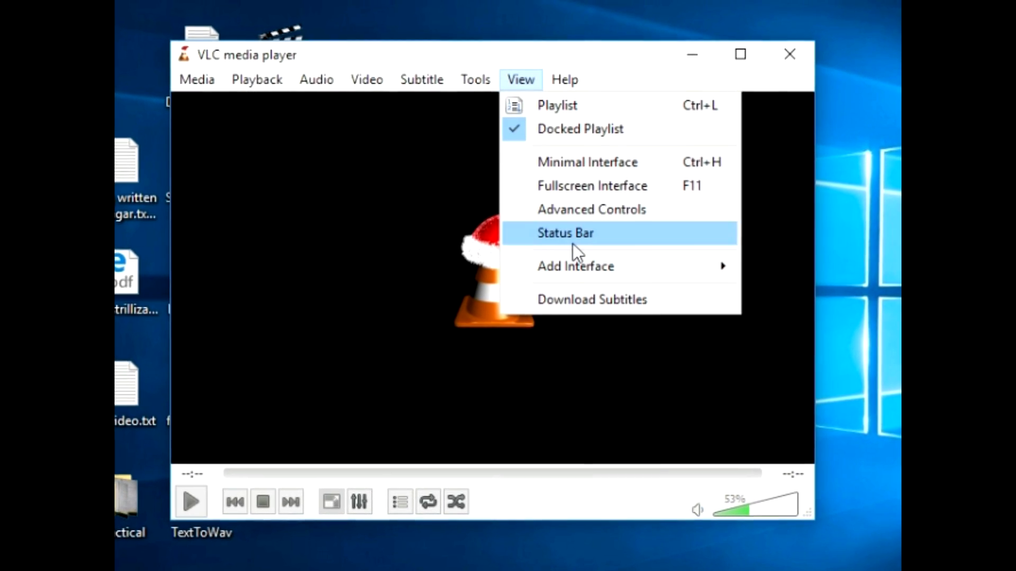
mouse_move(495, 152)
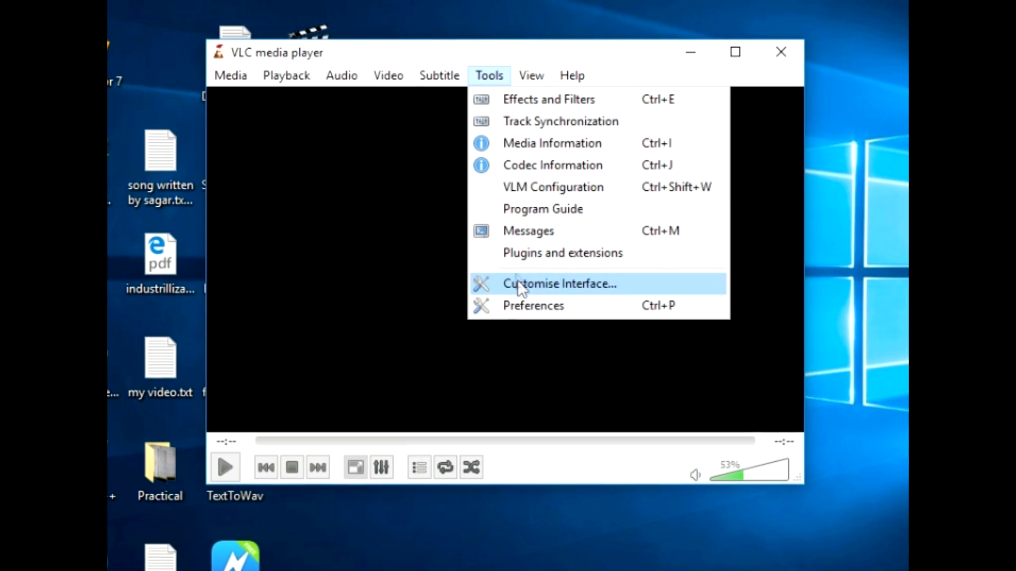
left_click(531, 307)
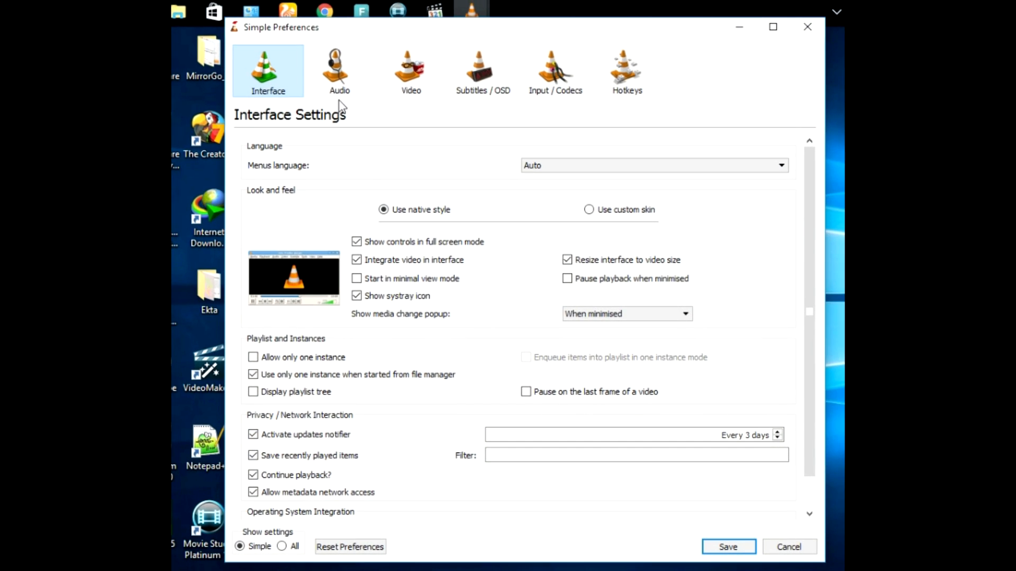
left_click(342, 77)
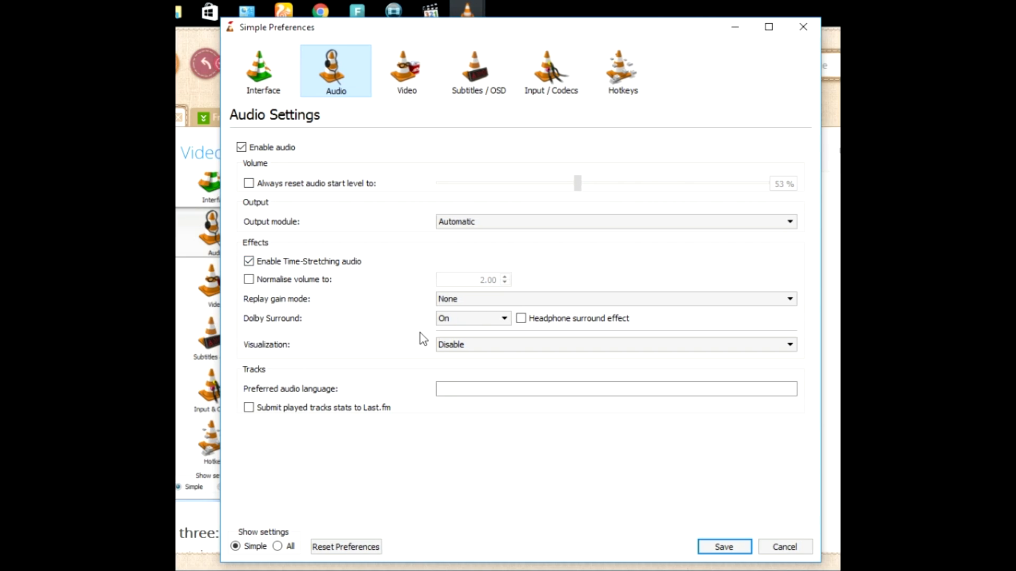
- Set the output module to DirectX audio output on the Speaker/HP Realtek device
left_click(524, 222)
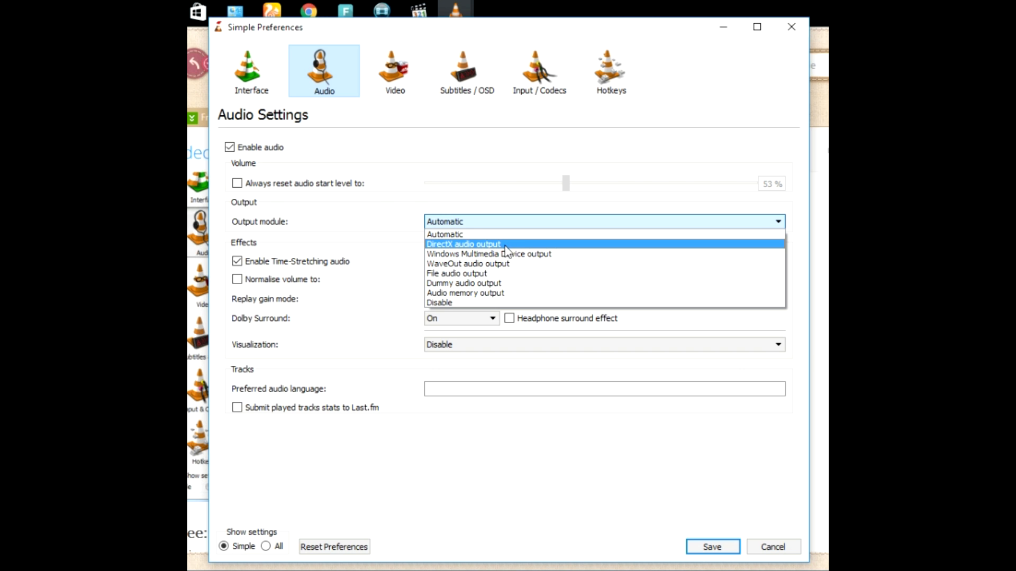
left_click(503, 245)
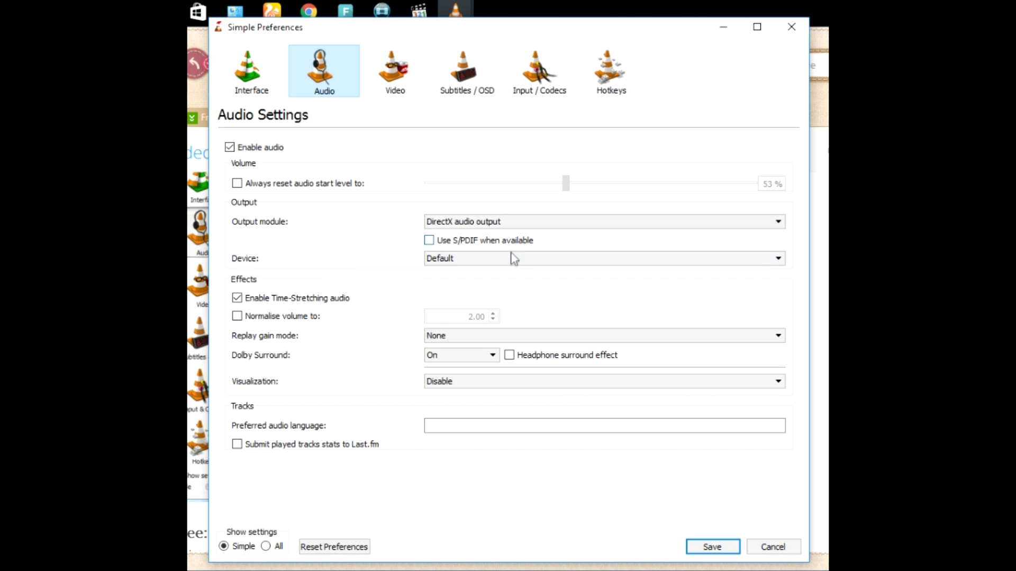
left_click(513, 259)
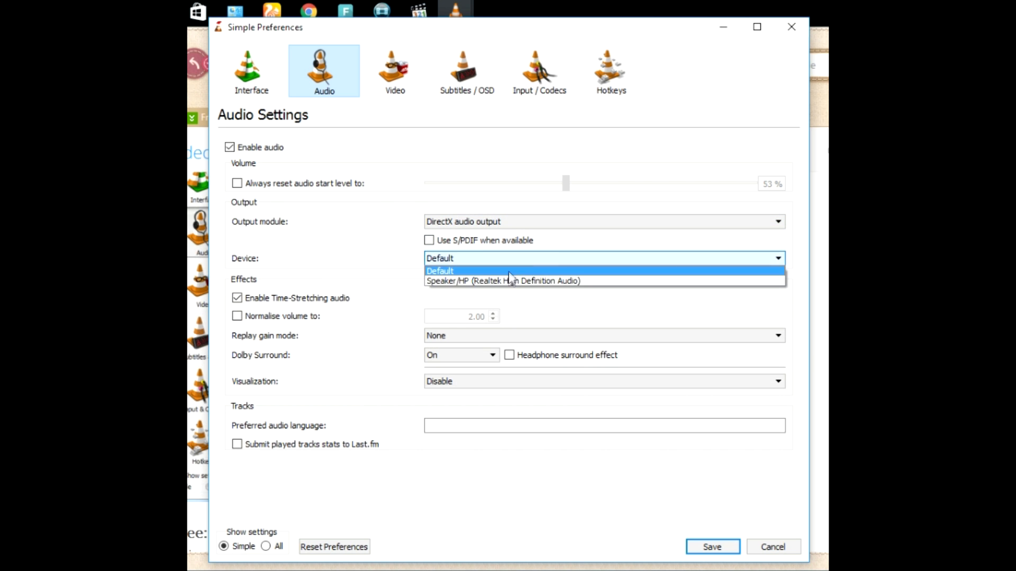
left_click(509, 282)
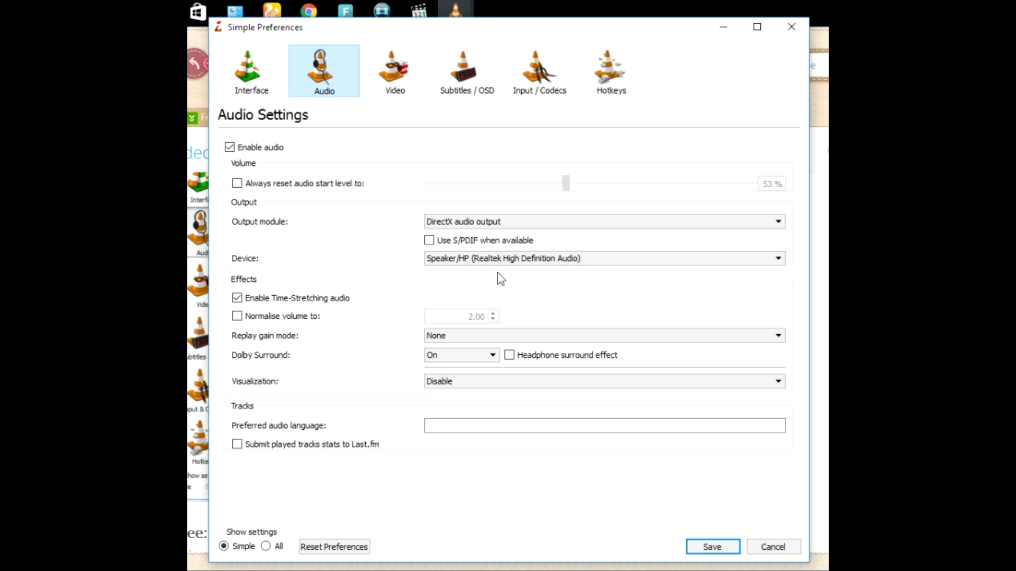
- Keep replay gain at None, set visualization to Automatic, and save the preferences
left_click(436, 338)
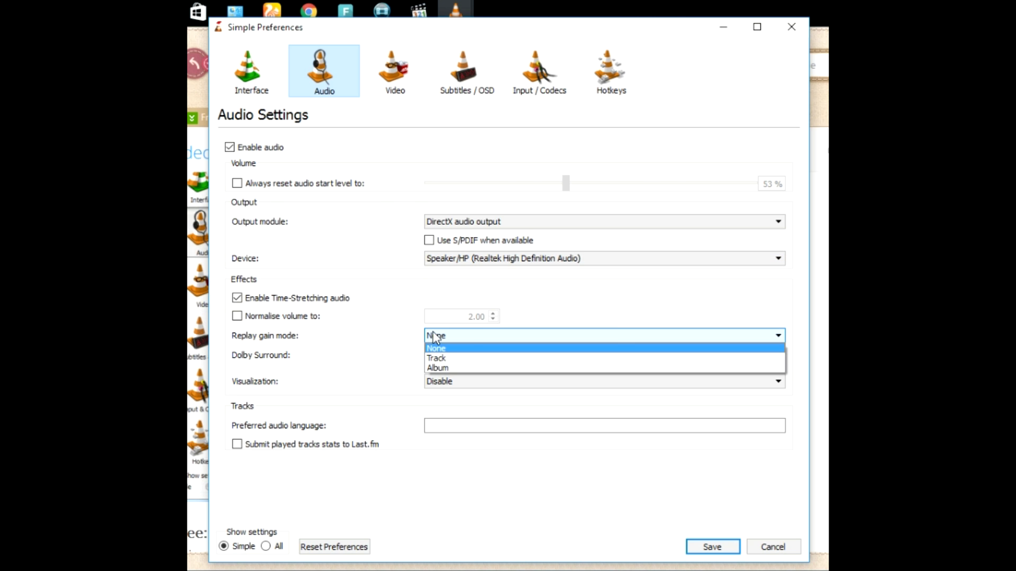
left_click(436, 348)
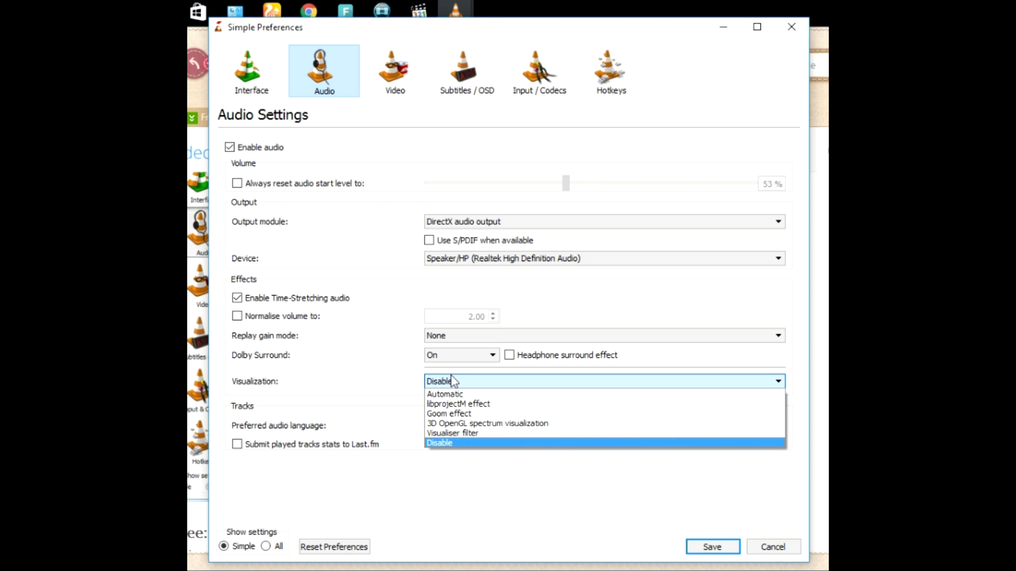
left_click(451, 396)
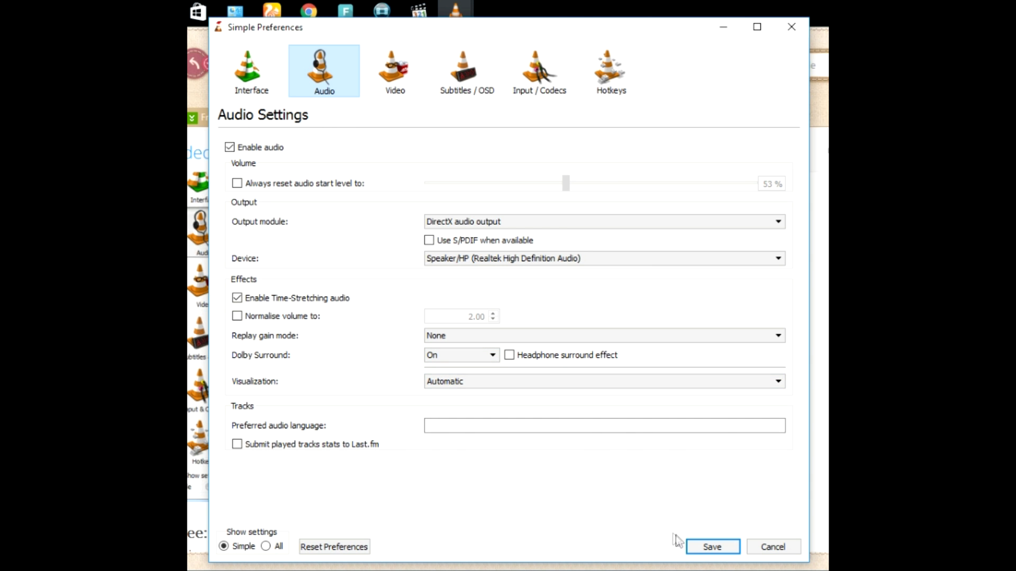
left_click(709, 551)
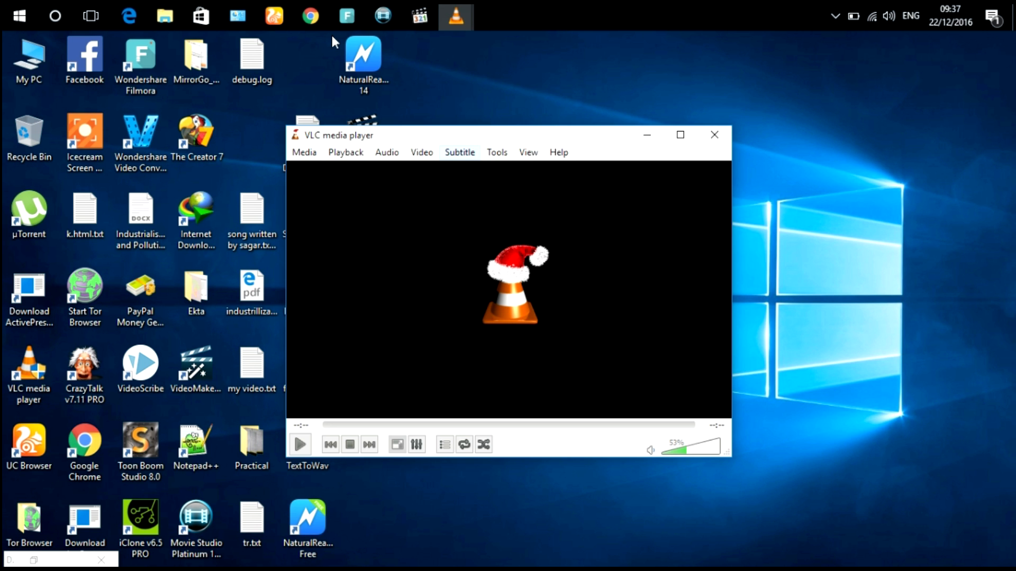